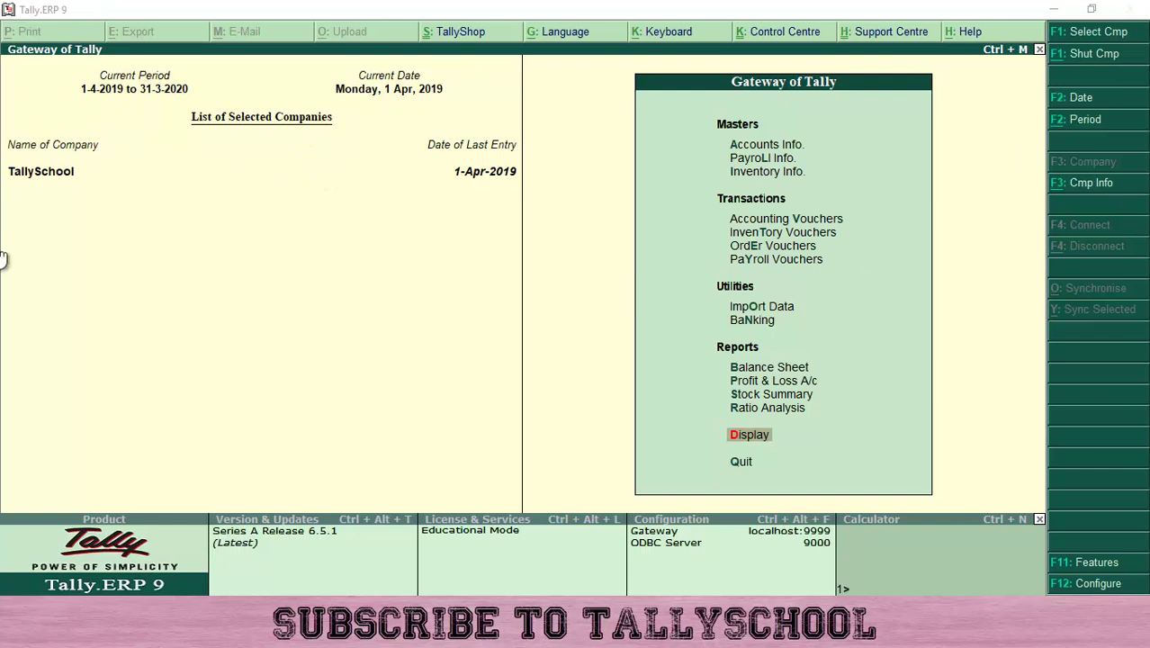
Change TallySchool's current period to 1-4-2018 through 31-3-2019.
left_click(112, 102)
left_click(1085, 121)
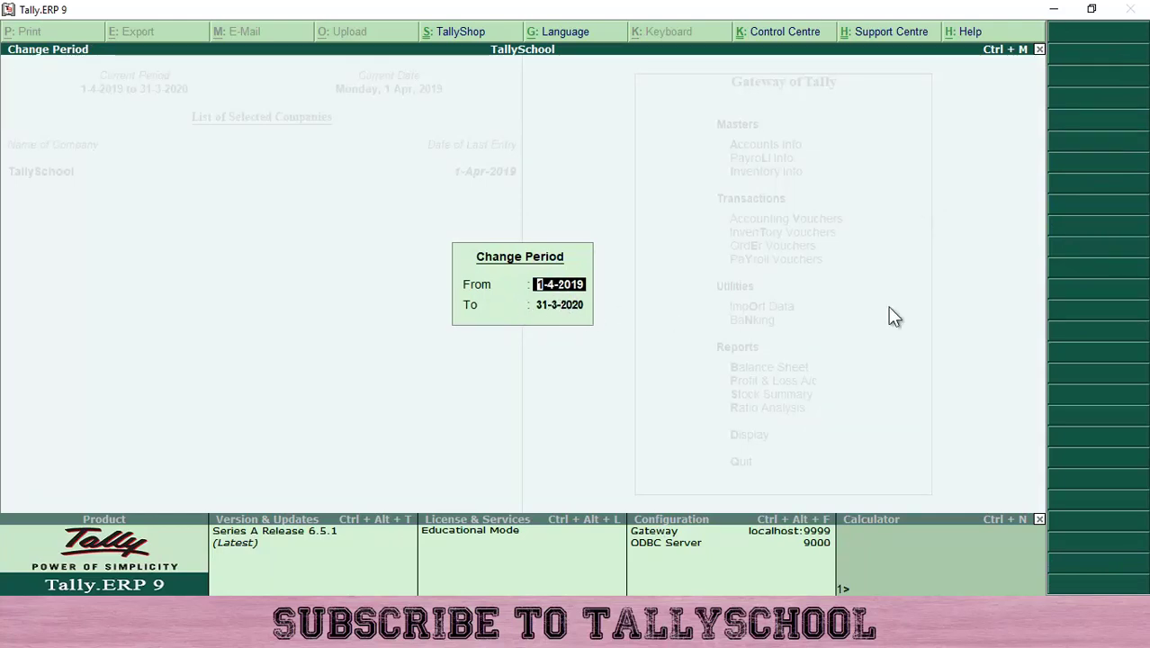
type("1.4.18")
key("Return")
type("31.3.19")
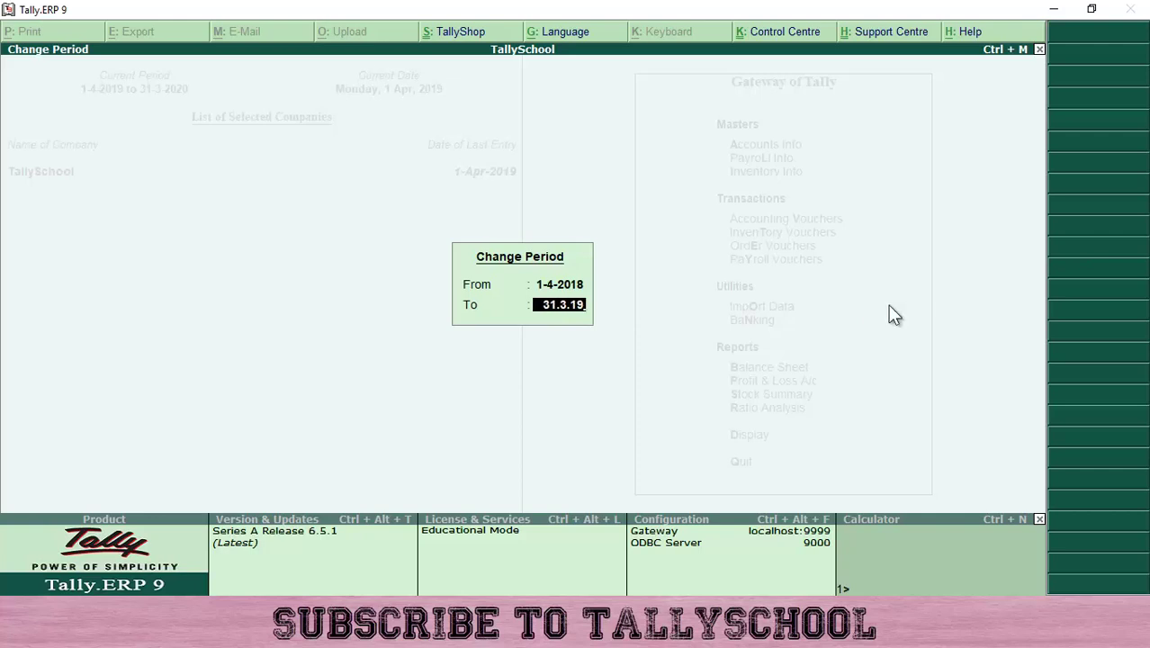
key("Return")
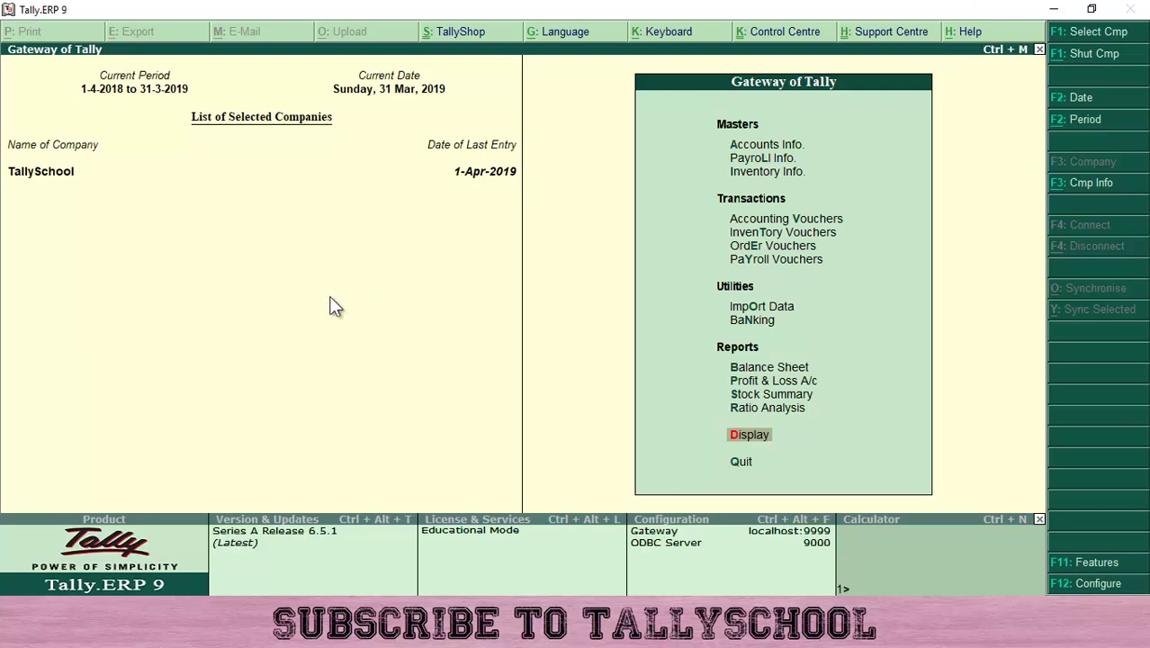
key("Up")
key("Up")
key("Up")
key("Up")
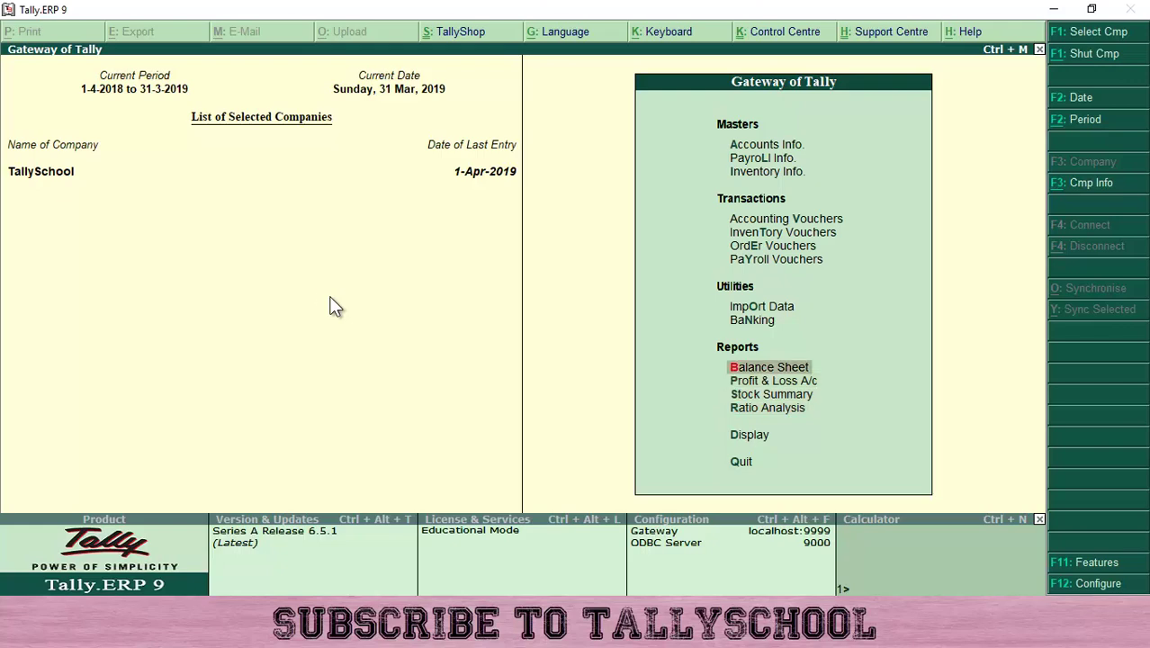
key("Return")
key("alt+F1")
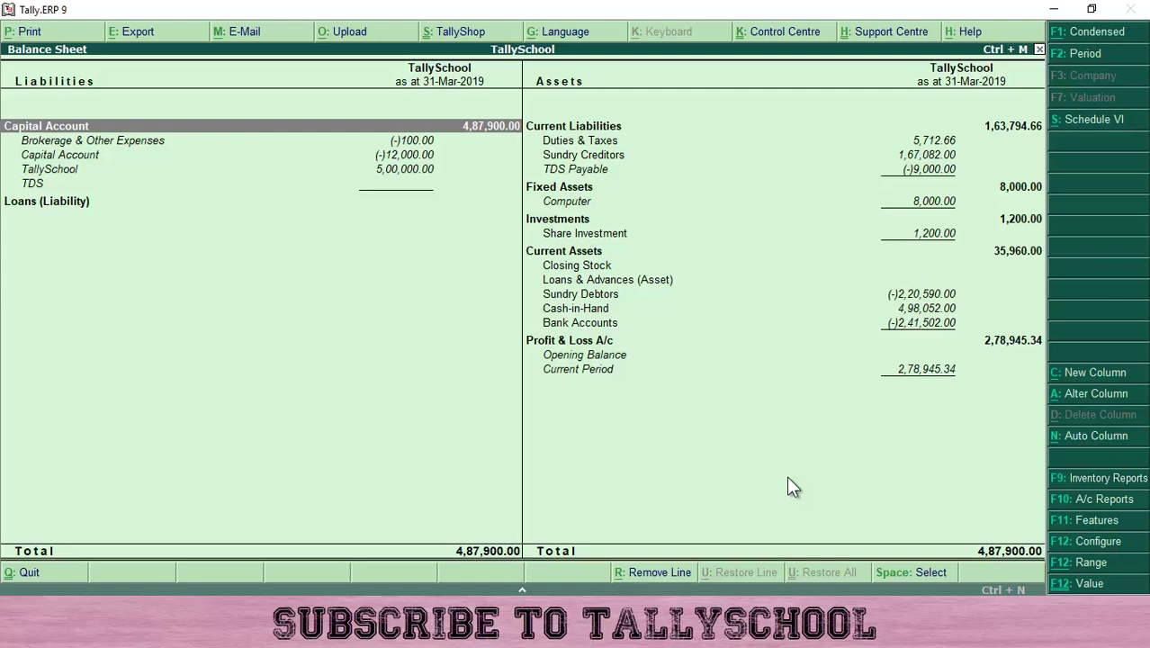
key("Escape")
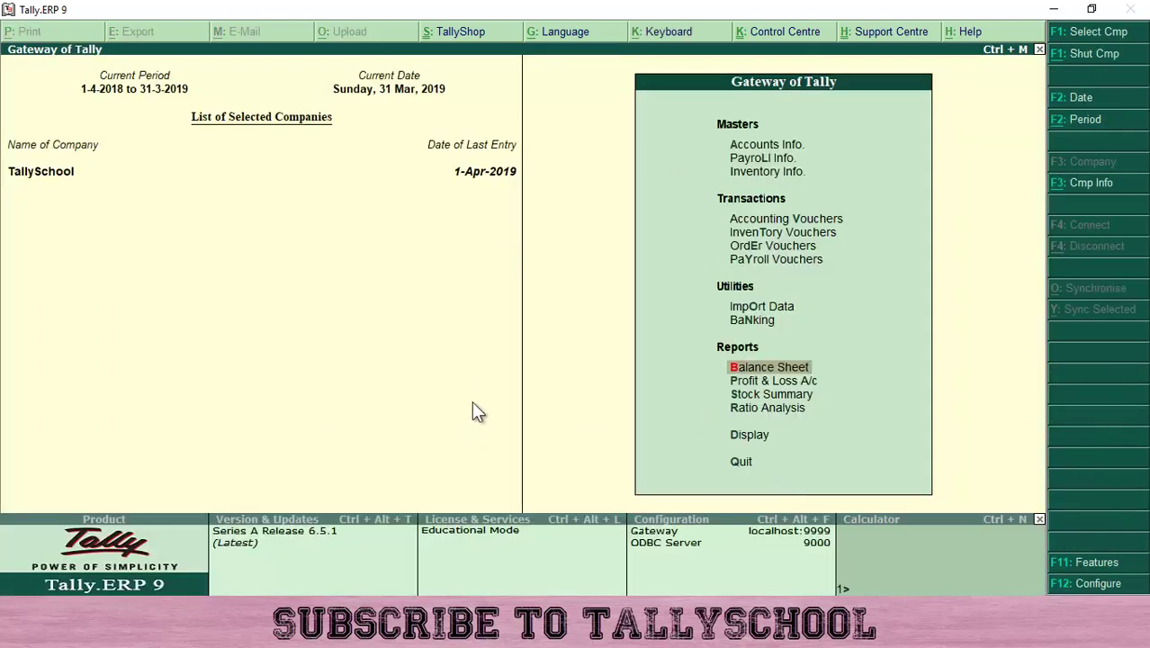
Set the current period to 1-4-2019 through 31-3-2020.
left_click(1083, 123)
type("1.4.")
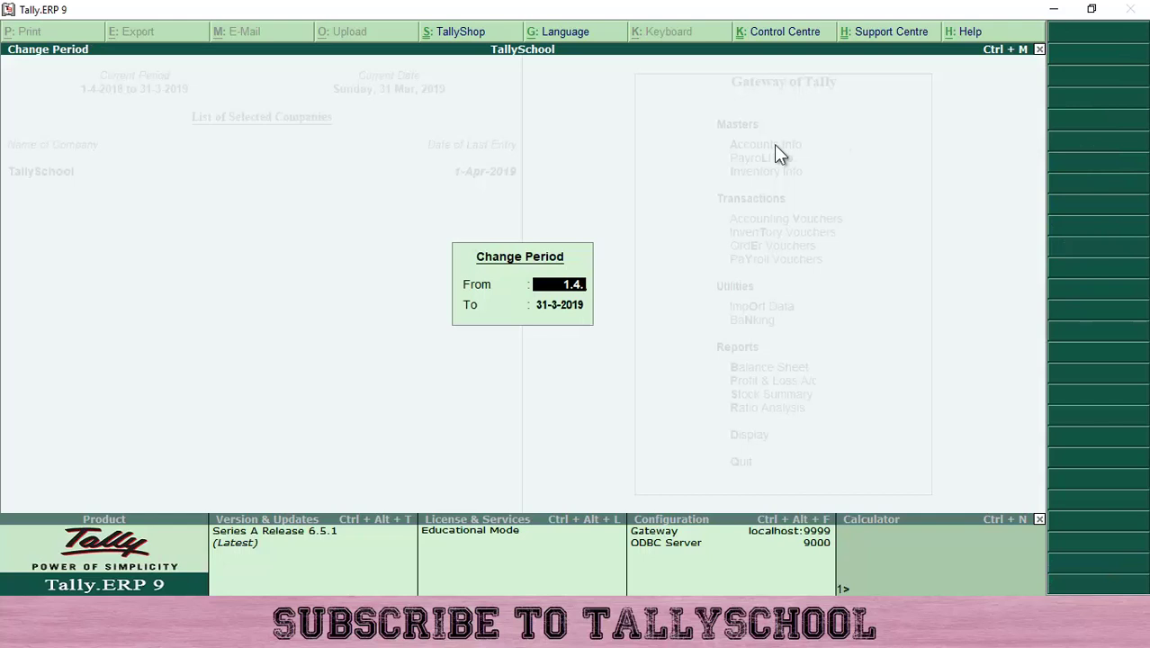
type("19")
key("Return")
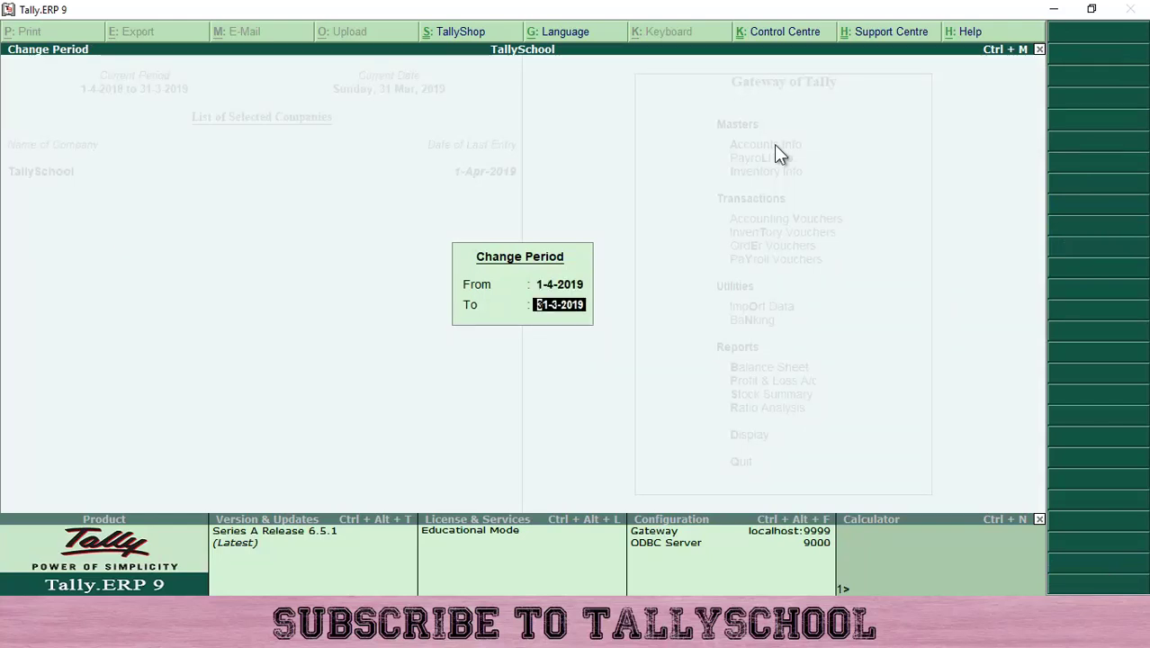
type("31.3.2020")
key("Return")
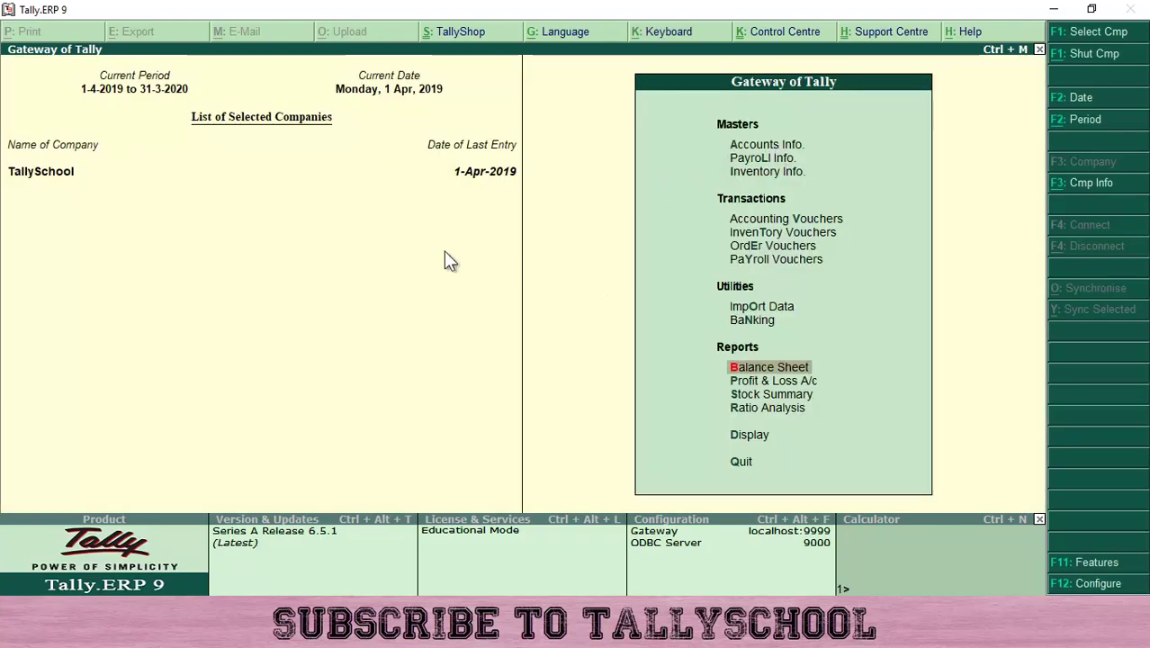
Recheck the period dates unchanged, then open the Balance Sheet as at 1-Apr-2019.
left_click(164, 89)
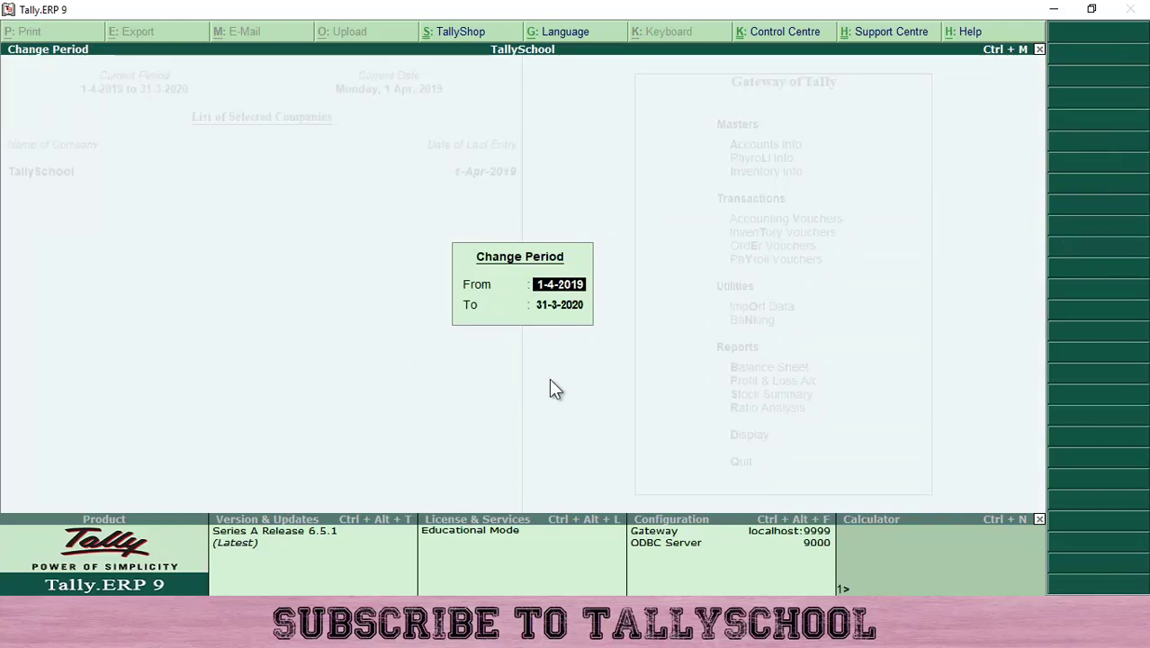
key("Escape")
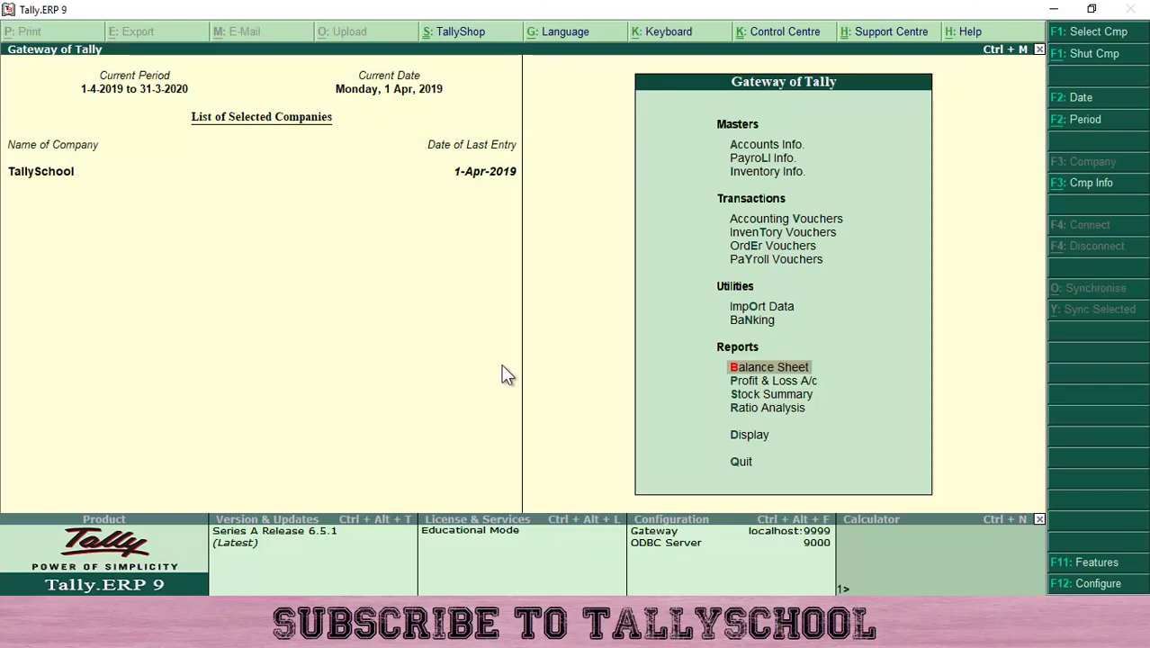
key("Return")
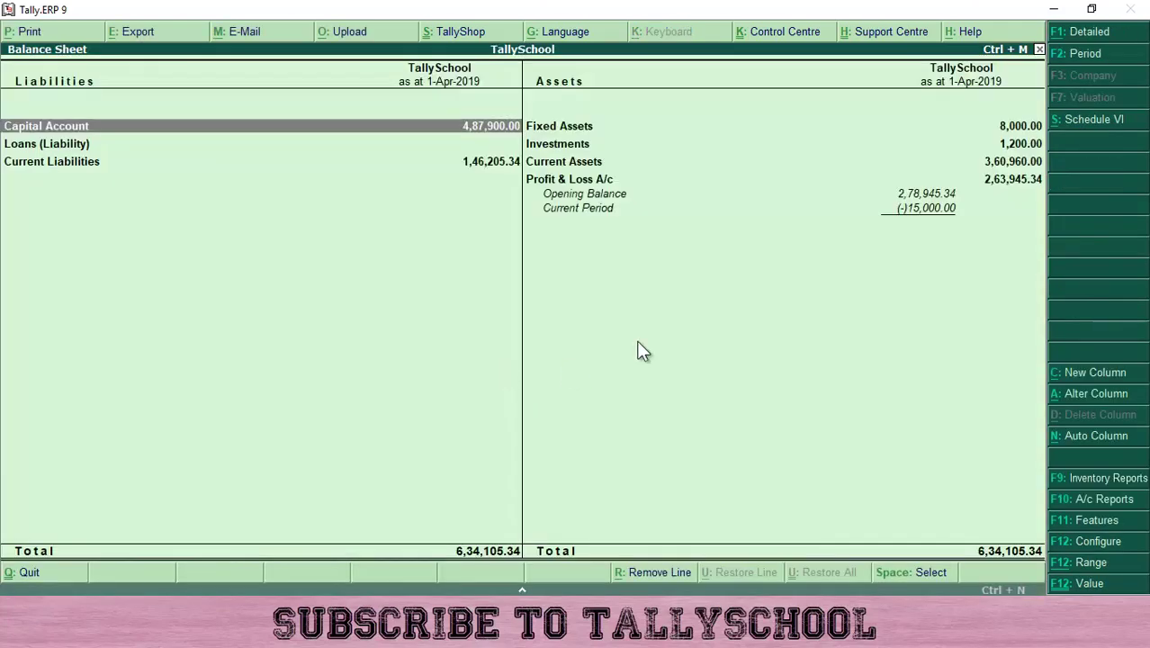
Switch the Balance Sheet to Detailed view, expanding groups like Duties & Taxes and Sundry Creditors.
left_click(1089, 32)
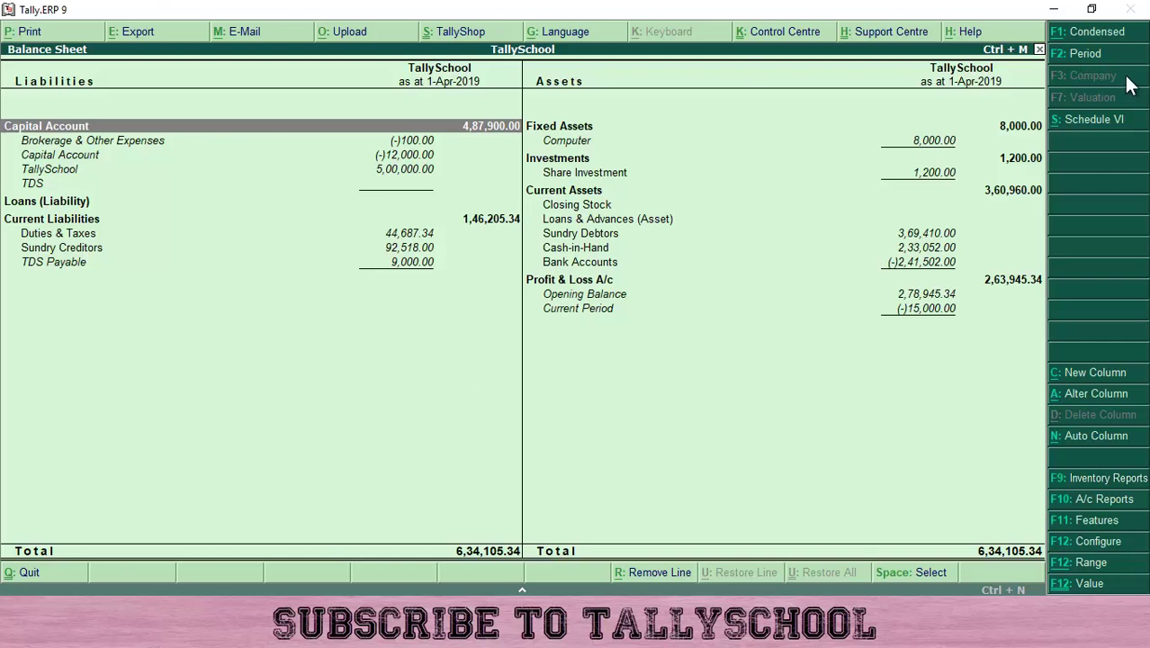
View the Balance Sheet for the 2018-19 period (as at 31-Mar-2019), then return to the Gateway.
left_click(1087, 54)
type("1.4.18")
key("Return")
type("31.3.1")
type("8")
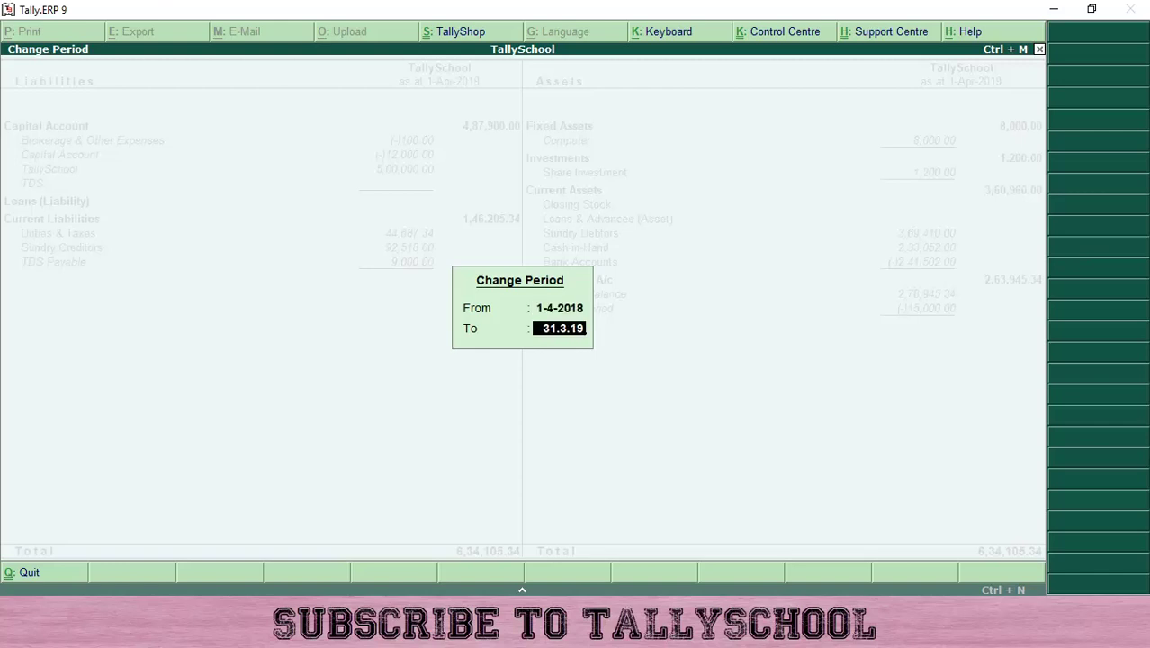
key("Return")
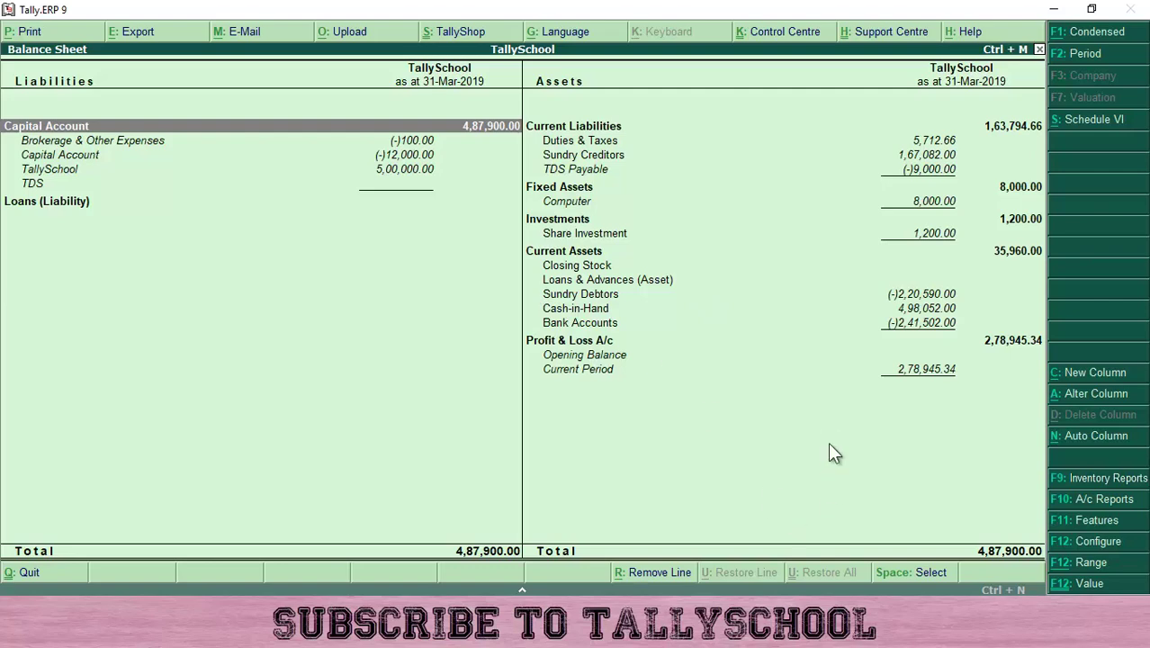
key("Escape")
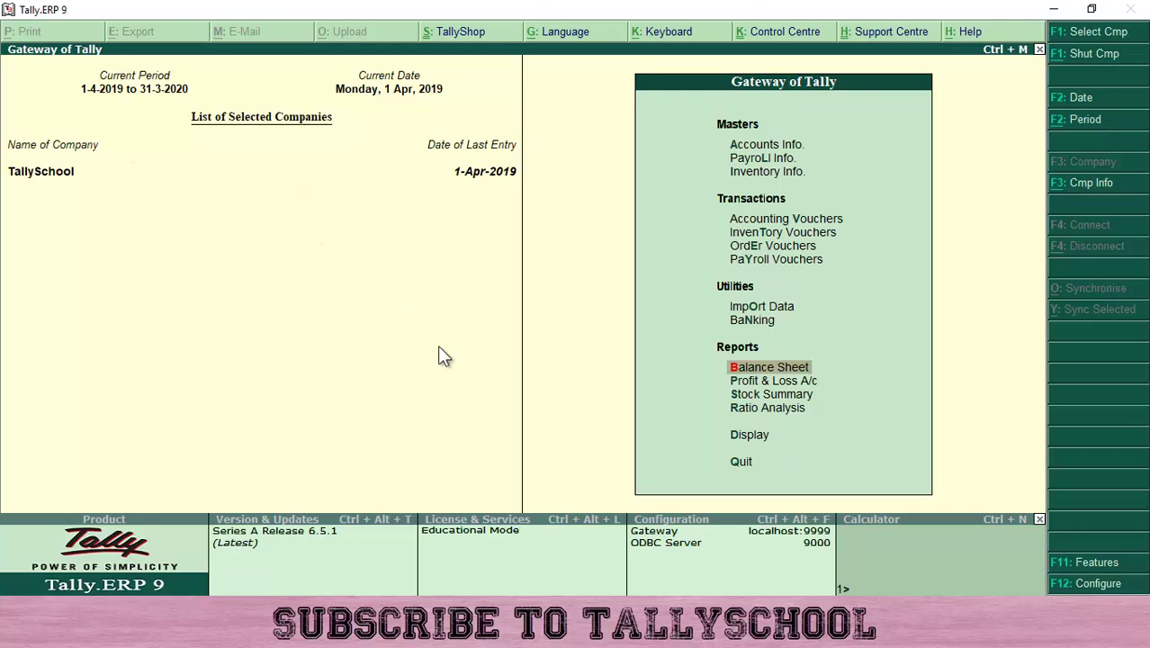
key("Return")
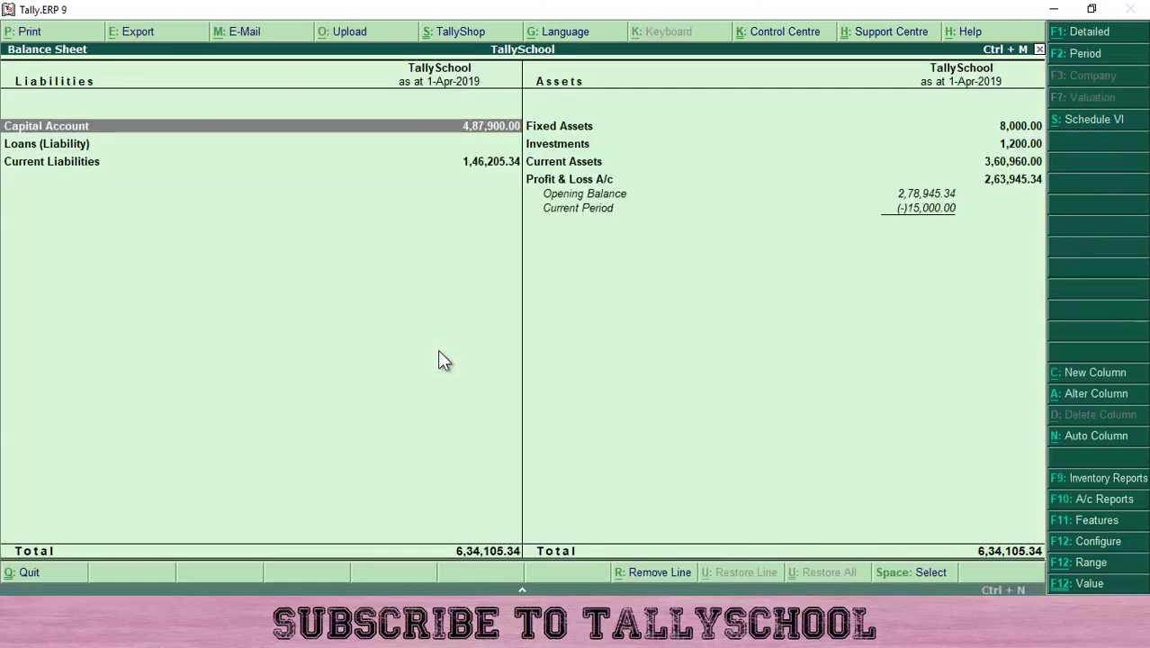
key("alt+F1")
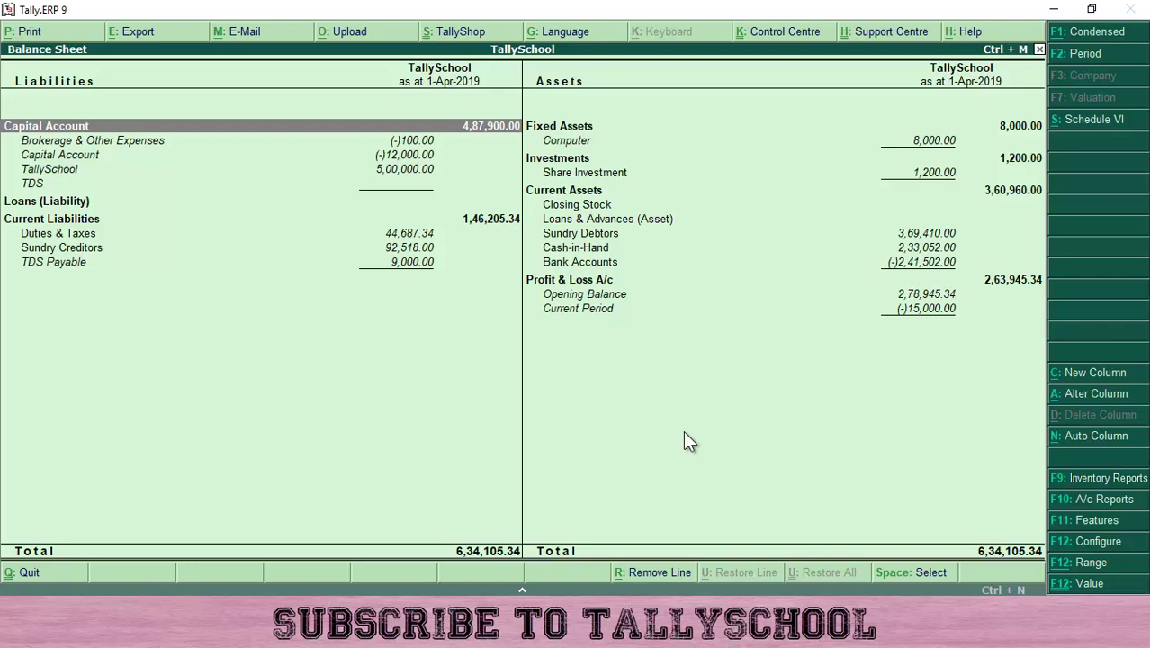
key("Escape")
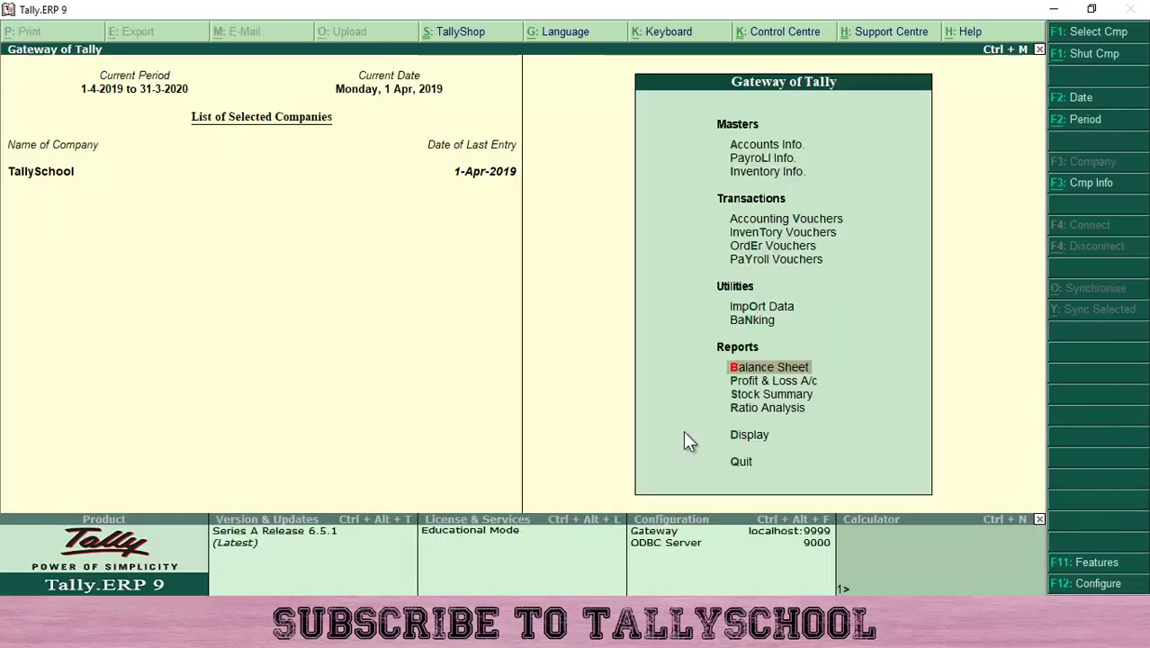